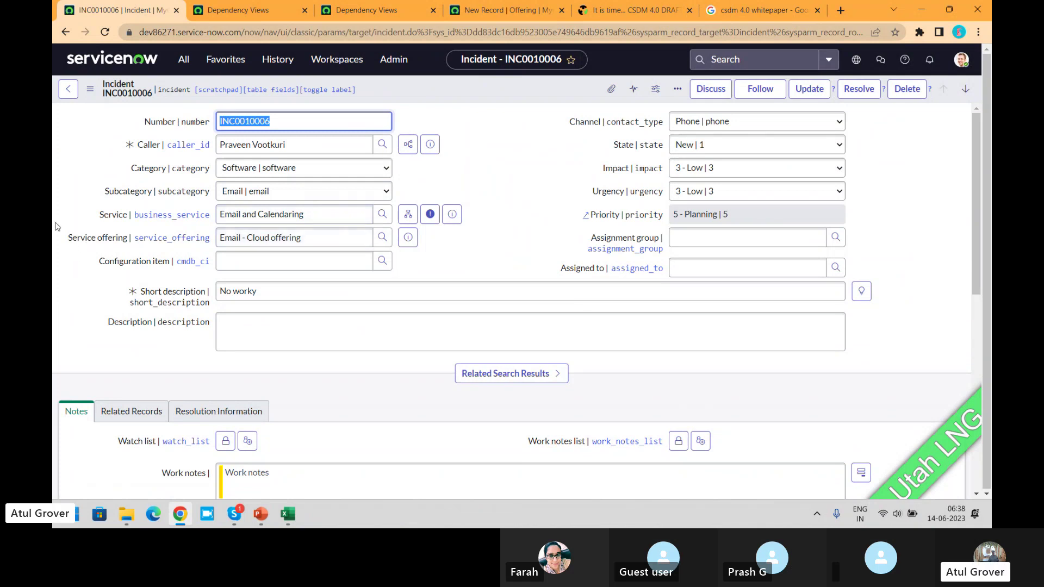
# Examine the Service, Service offering and Configuration item fields on the incident form
pyautogui.moveTo(86, 219); pyautogui.dragTo(210, 246)
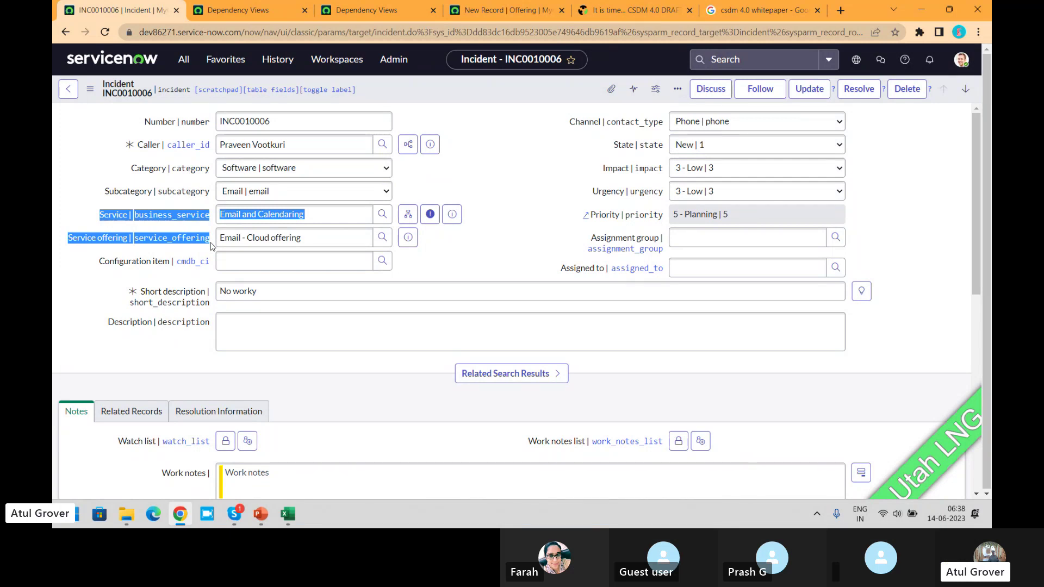
pyautogui.click(240, 275)
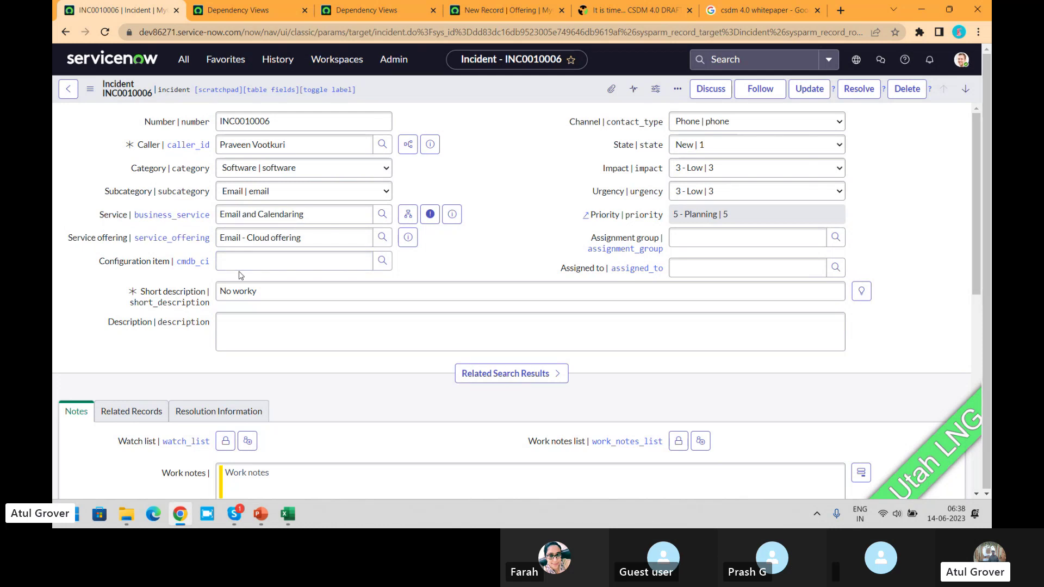
pyautogui.moveTo(241, 275); pyautogui.dragTo(283, 234)
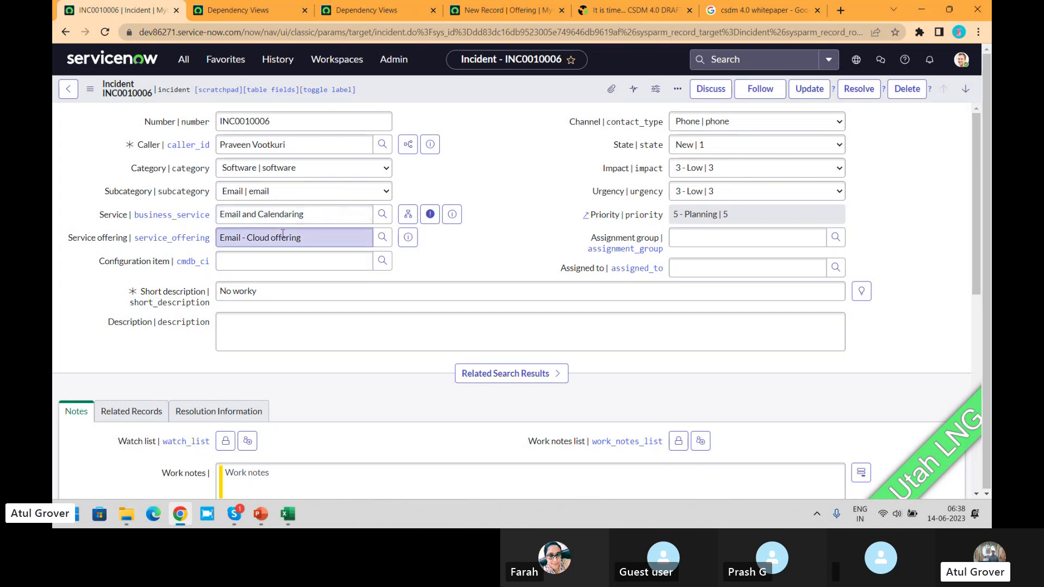
pyautogui.moveTo(229, 277)
pyautogui.mouseDown()
pyautogui.moveTo(264, 278)
pyautogui.moveTo(236, 261)
pyautogui.mouseUp()
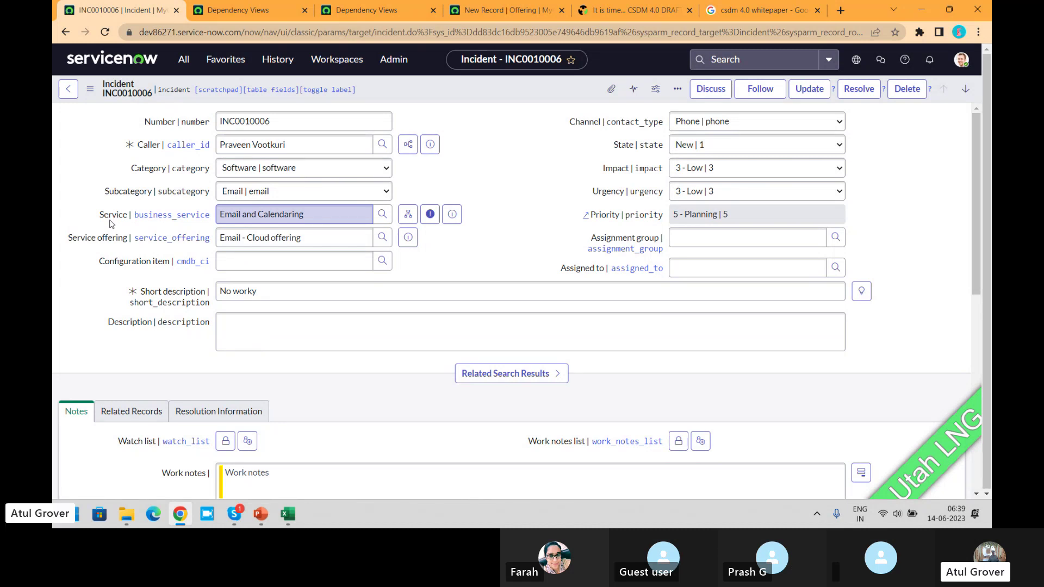
# Set the incident's configuration item to a MacBook Air 13" and open its dependency view
pyautogui.click(245, 265)
pyautogui.write('*')
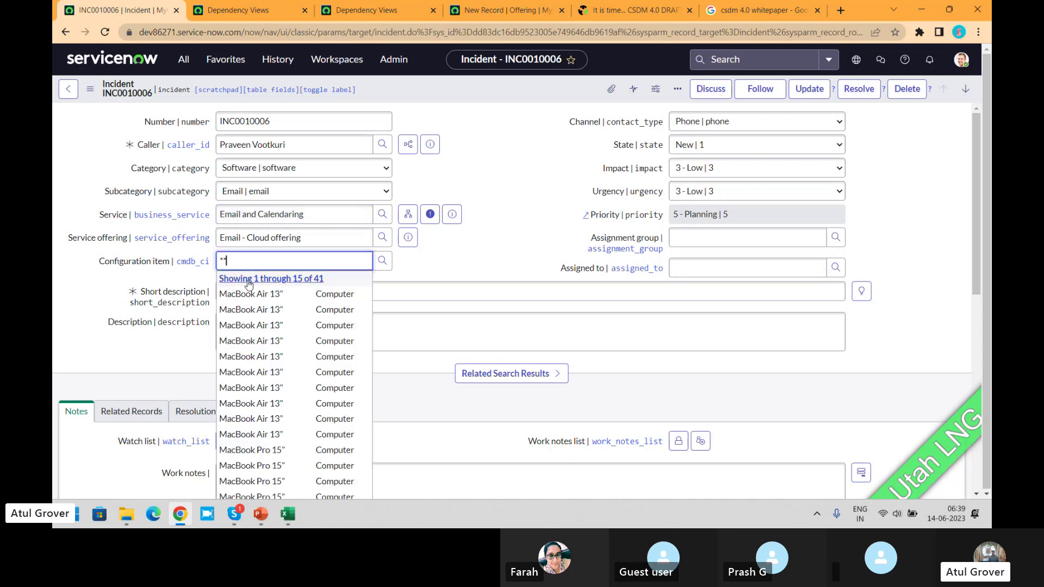
pyautogui.click(258, 341)
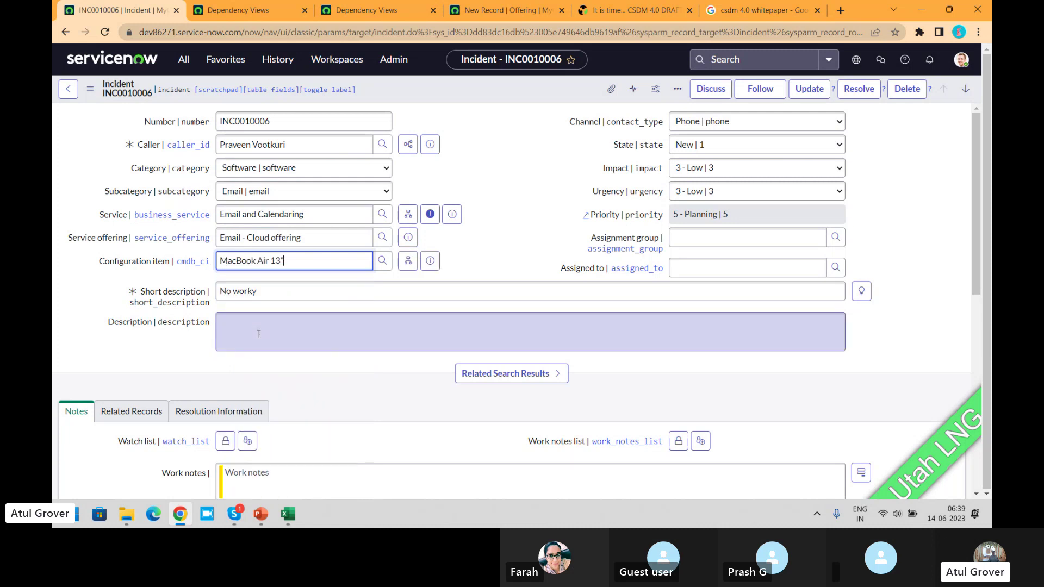
pyautogui.click(407, 261)
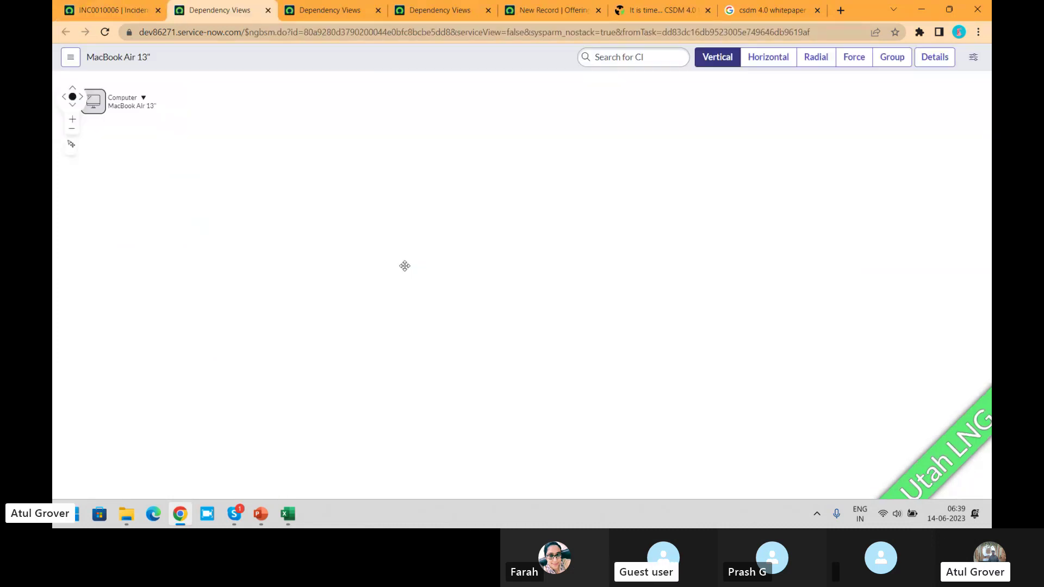
# Close the two older Dependency Views pages and return to the incident record
pyautogui.click(377, 11)
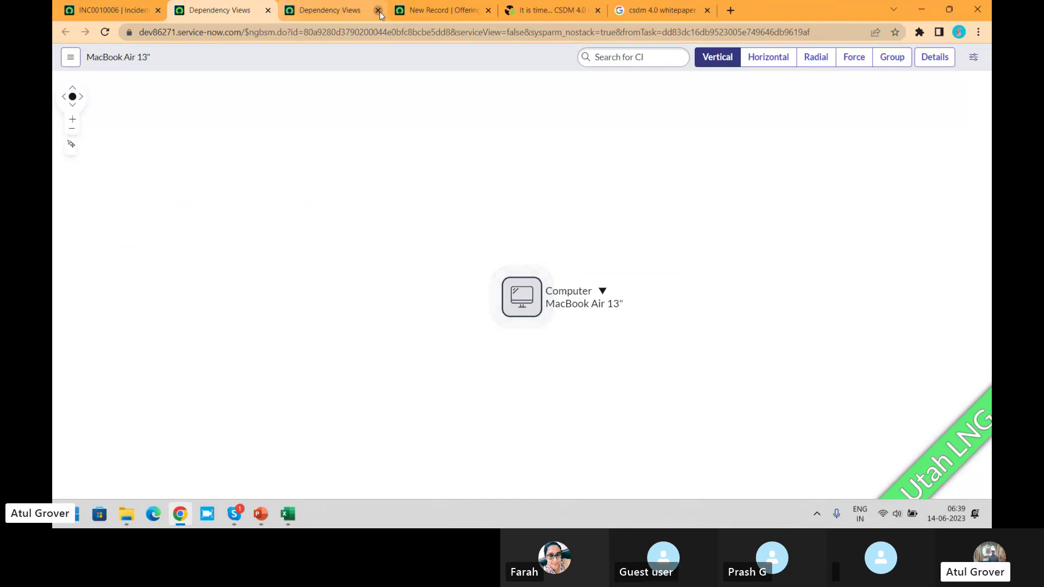
pyautogui.click(378, 11)
pyautogui.click(108, 10)
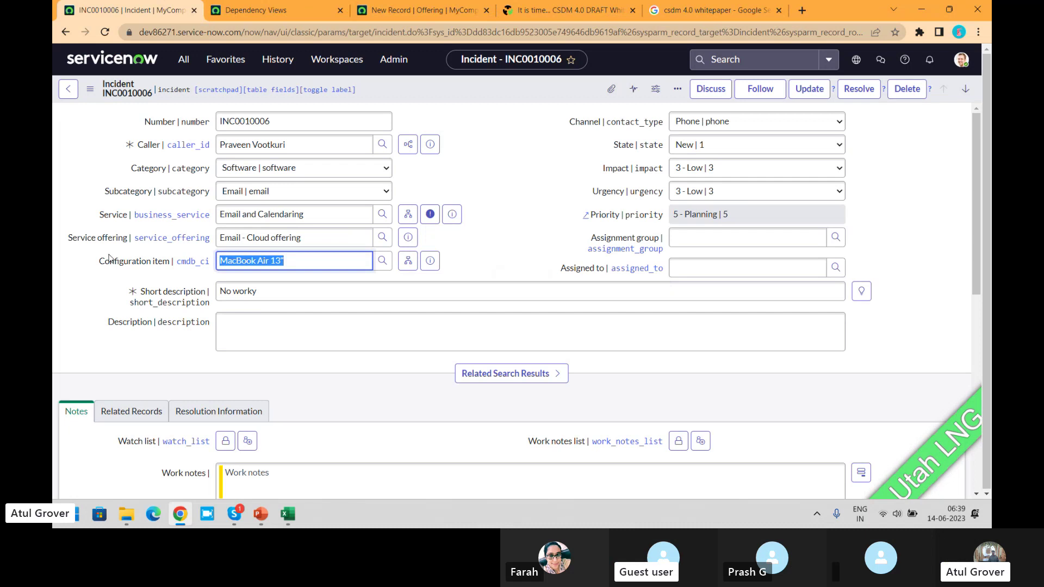
# Search the incident's configuration item suggestions with the wildcard "*" and with "*se"
pyautogui.write('*')
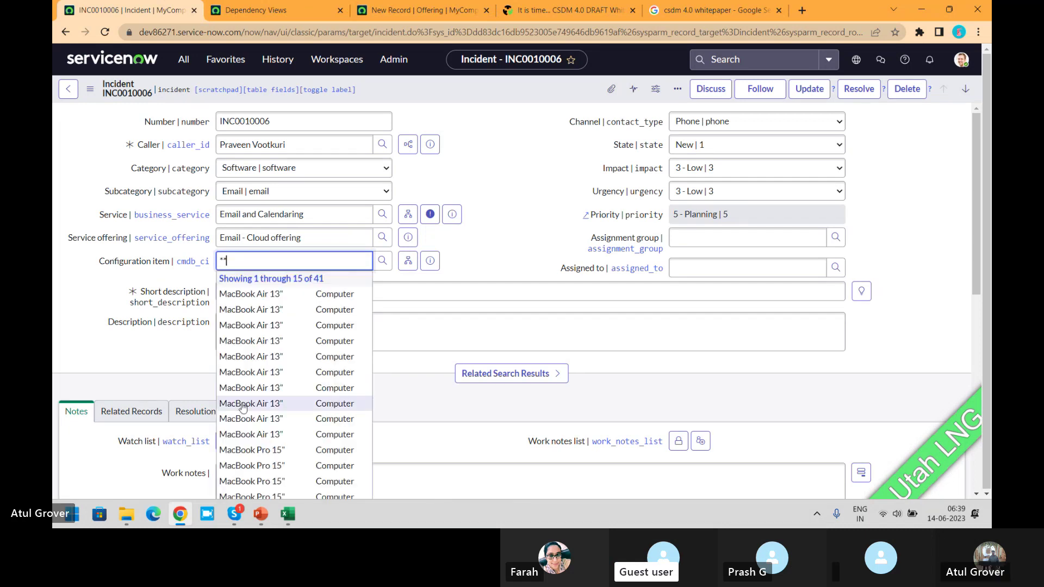
pyautogui.write('*')
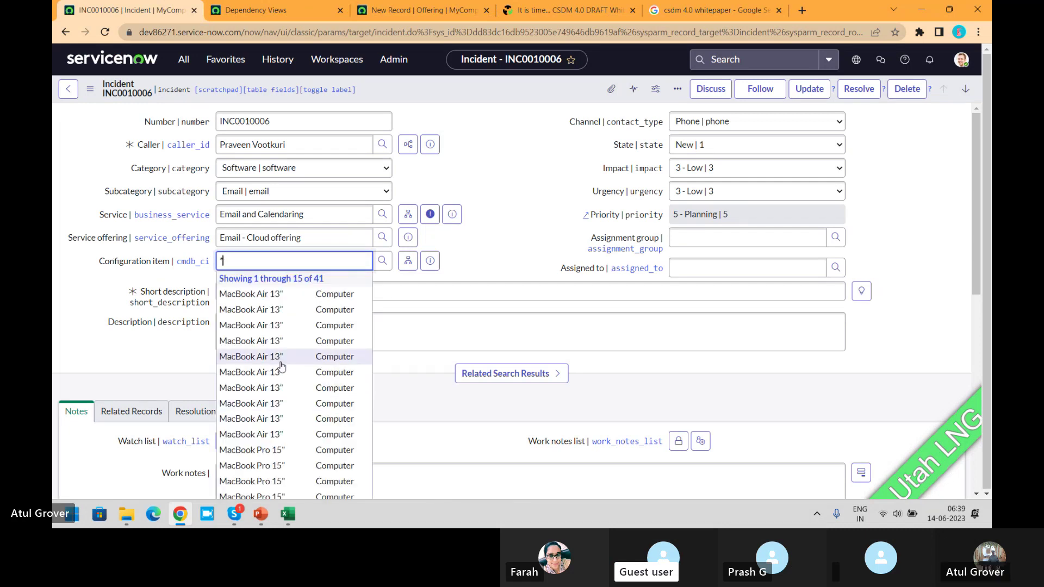
pyautogui.write('se')
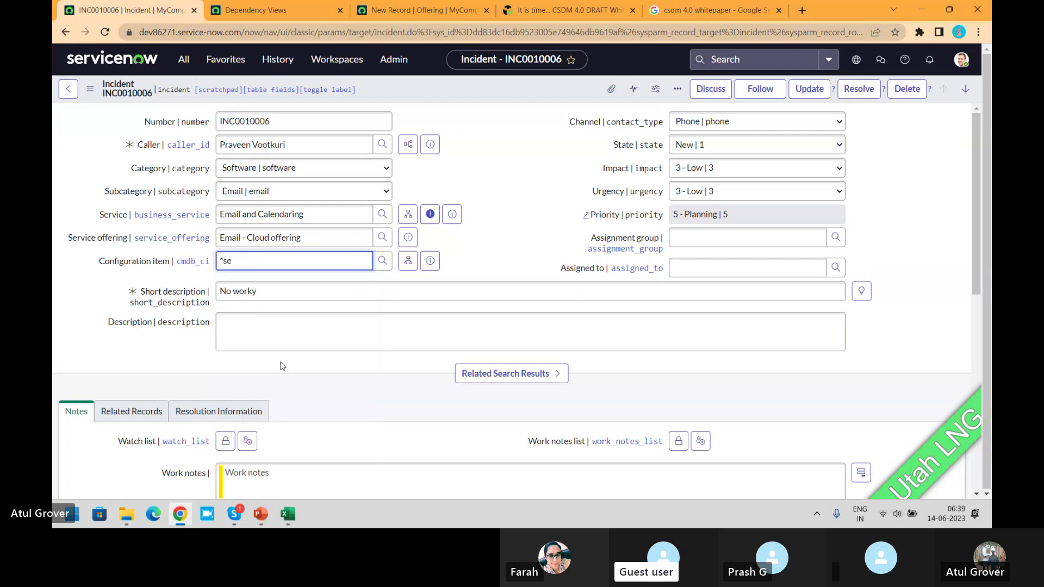
pyautogui.press('BackSpace')
pyautogui.press('BackSpace')
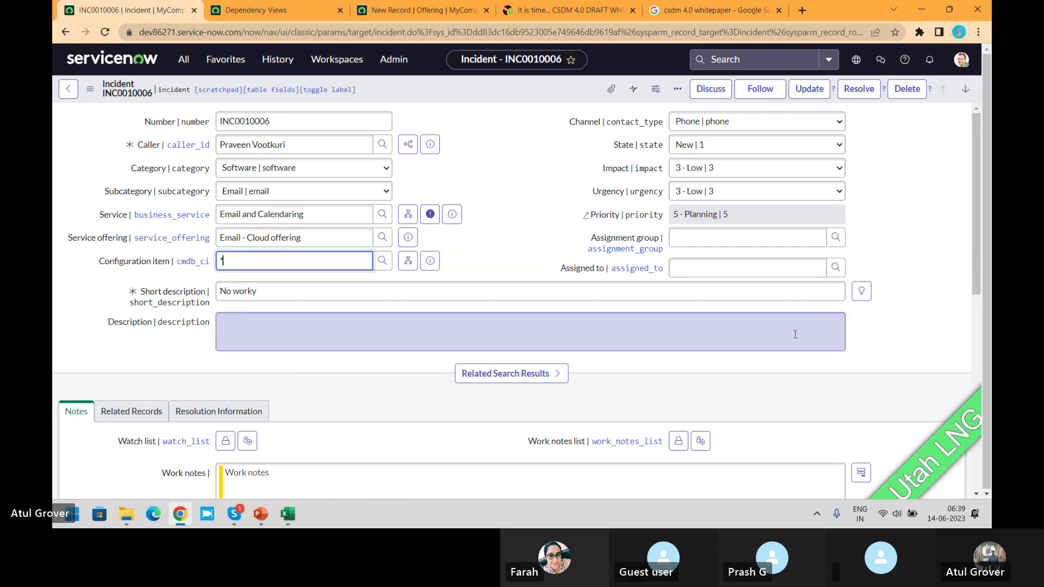
# Review the incident's activities and related lists, such as Task SLAs and Affected CIs, and return to the main fields
pyautogui.scroll(-1, 972, 300)
pyautogui.scroll(-7, 972, 301)
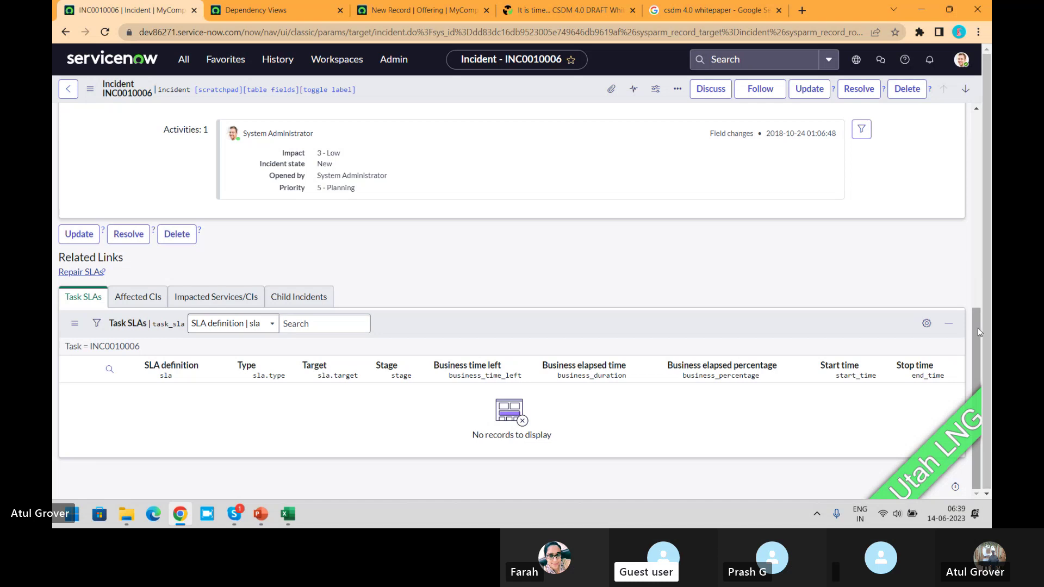
pyautogui.moveTo(974, 332); pyautogui.dragTo(990, 129)
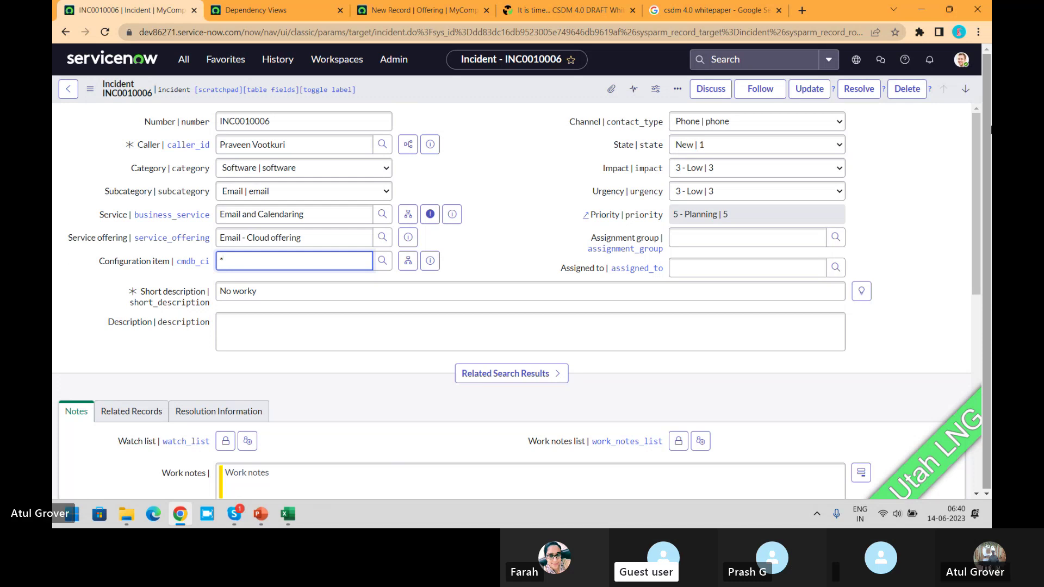
pyautogui.moveTo(976, 150); pyautogui.dragTo(979, 353)
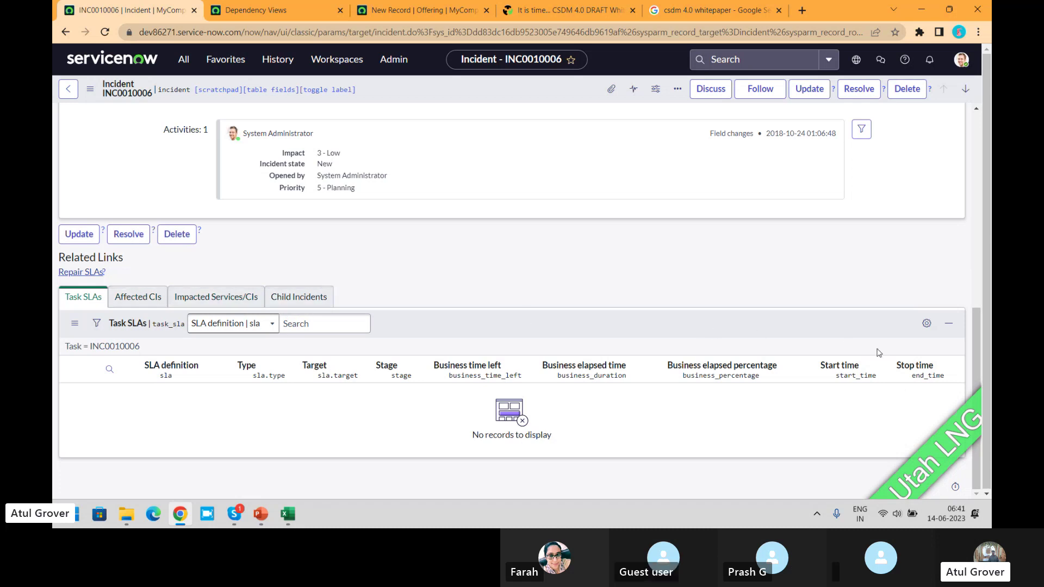
pyautogui.moveTo(974, 346); pyautogui.dragTo(973, 158)
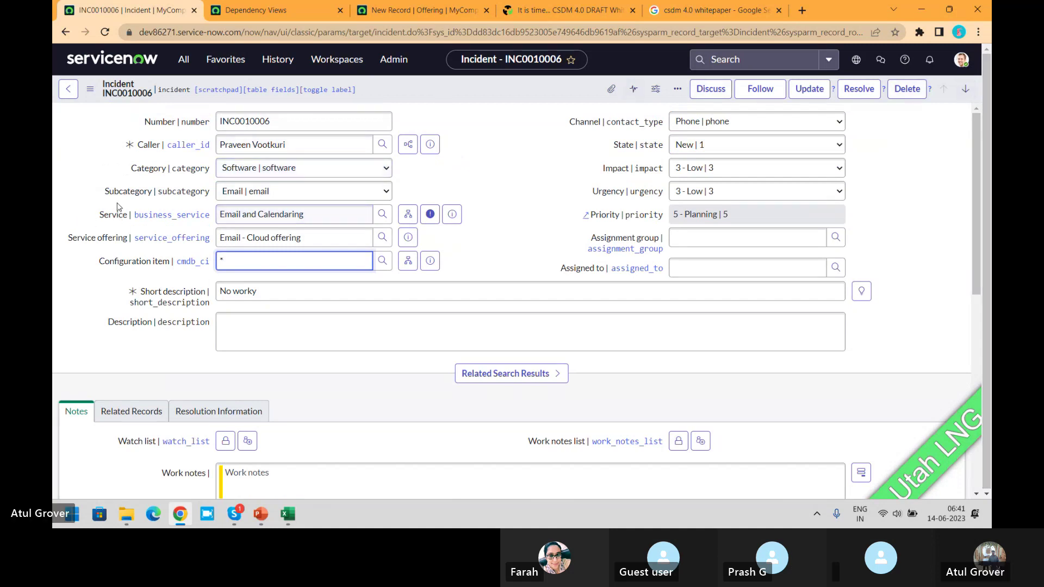
# Find the open change requests and open record CHG0040006 to view its service and configuration item fields
pyautogui.click(178, 63)
pyautogui.write('change')
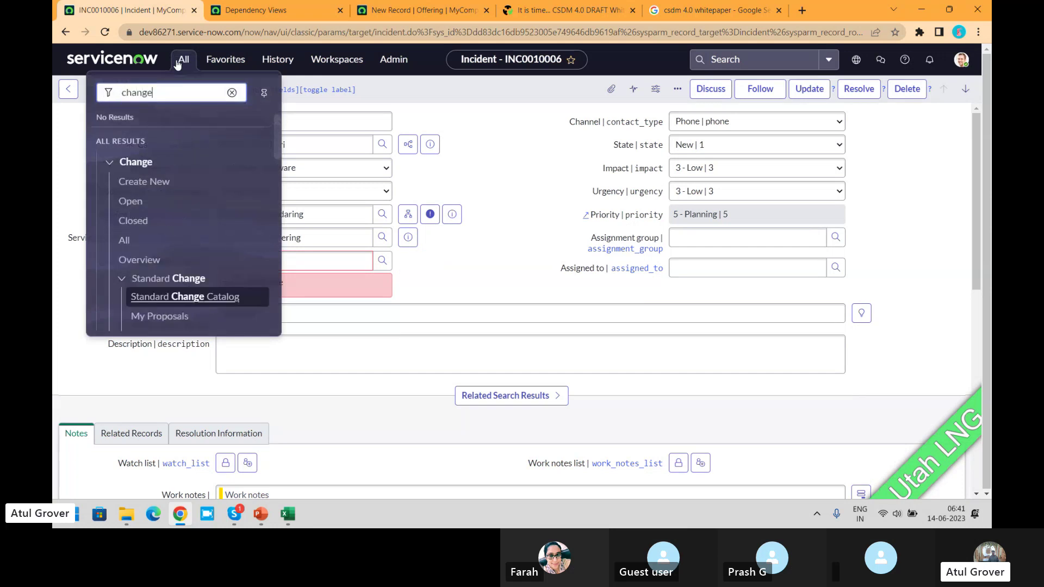
pyautogui.click(277, 145)
pyautogui.moveTo(276, 142); pyautogui.dragTo(276, 146)
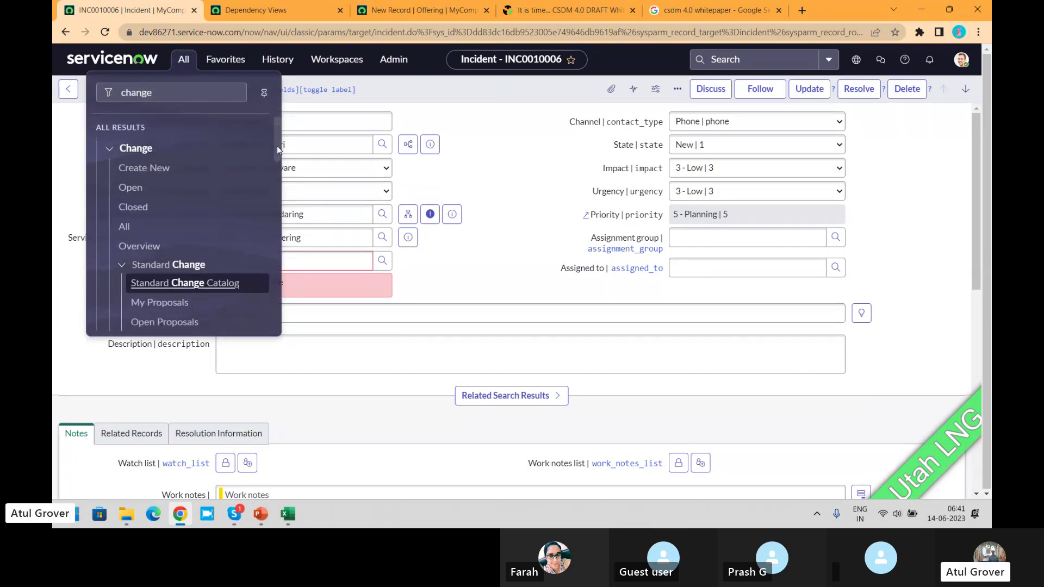
pyautogui.click(132, 187)
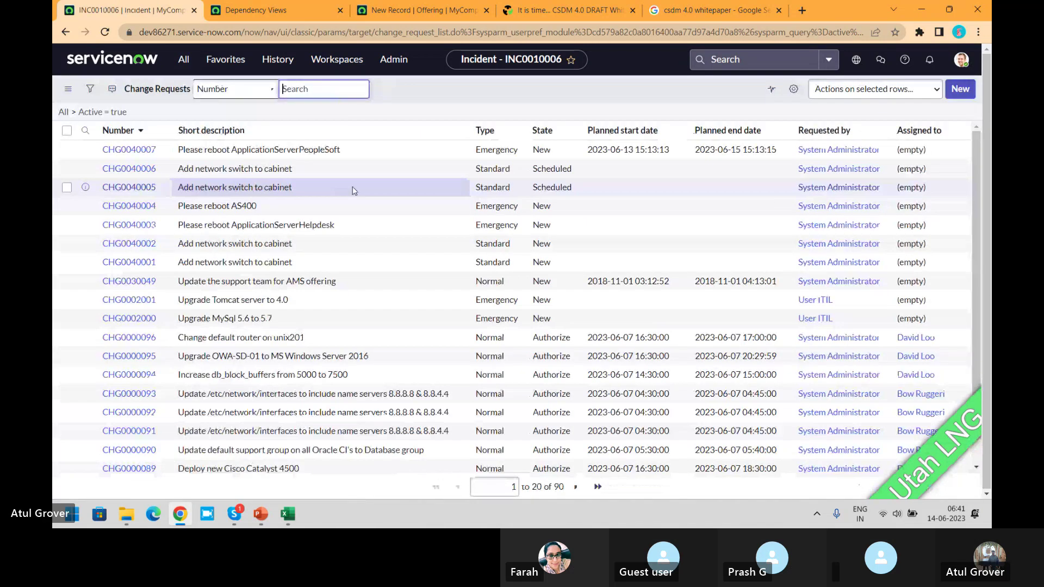
pyautogui.click(133, 202)
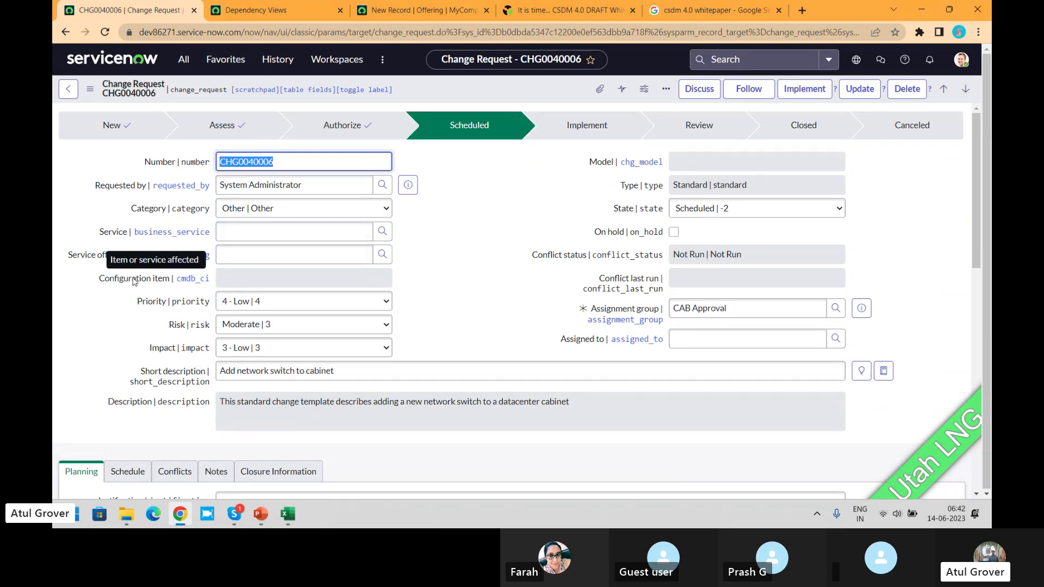
# Find the open problems and open record PRB0001002 to view its service and configuration item fields
pyautogui.click(184, 59)
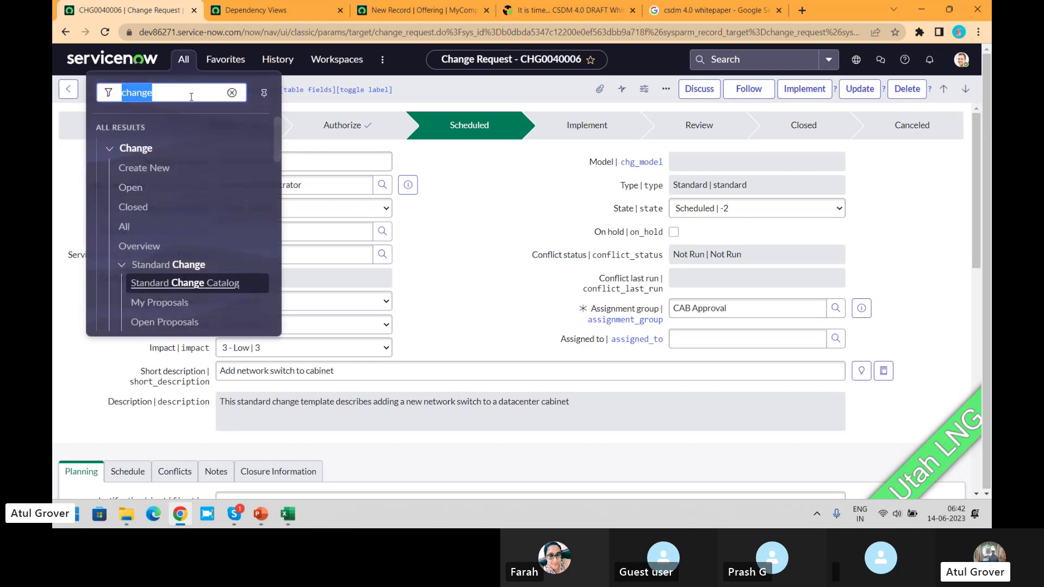
pyautogui.write('proble')
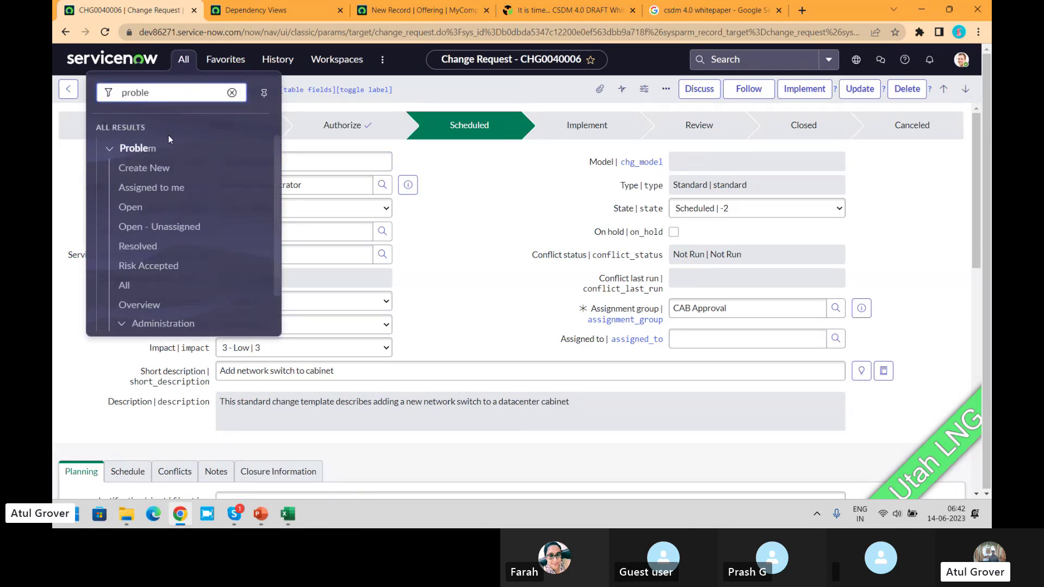
pyautogui.click(140, 206)
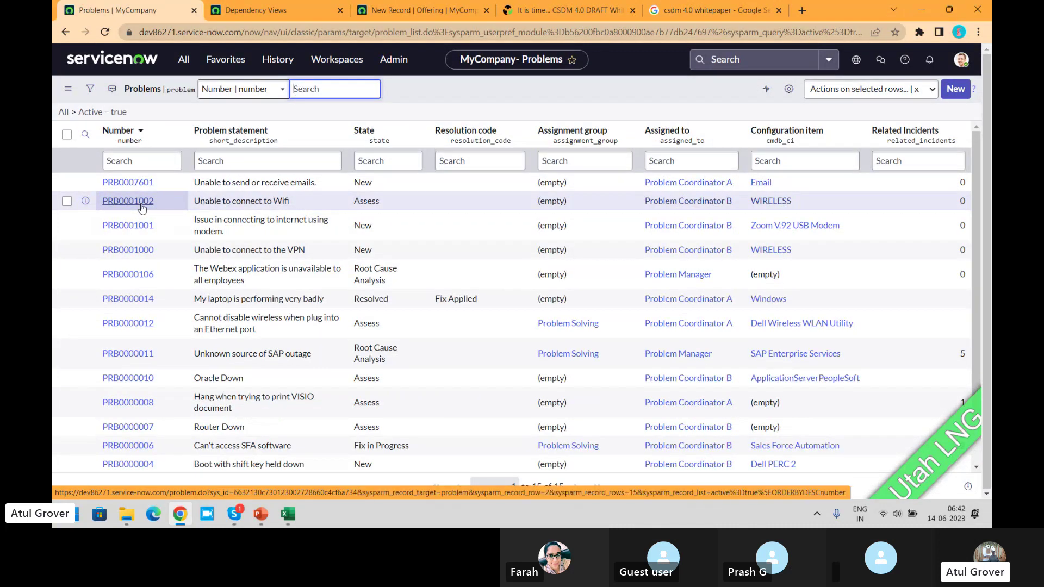
pyautogui.click(141, 205)
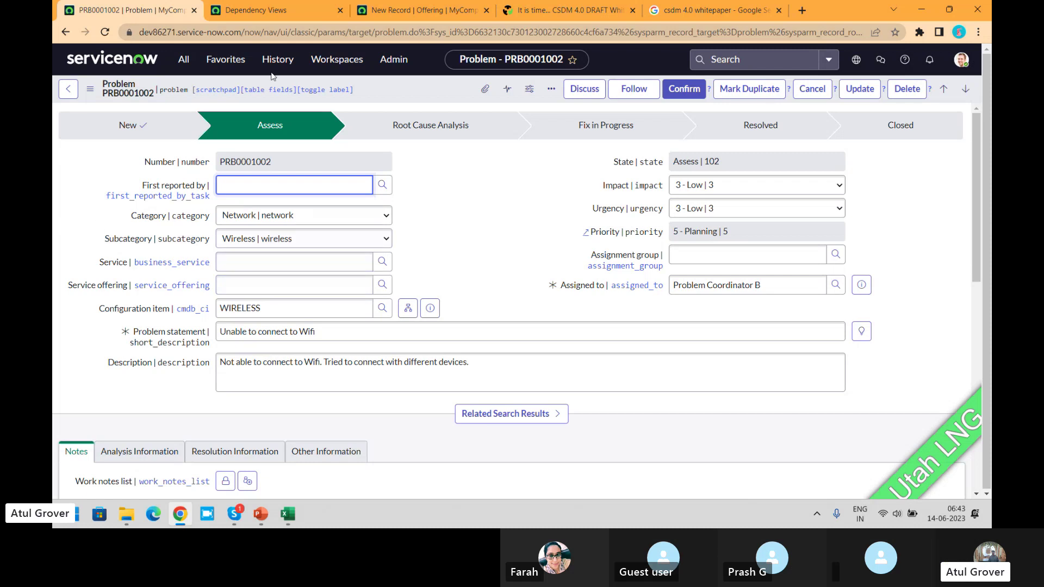
# Open the Plugins module and search all applications for "CSDm", looking through the matching plugins
pyautogui.click(183, 59)
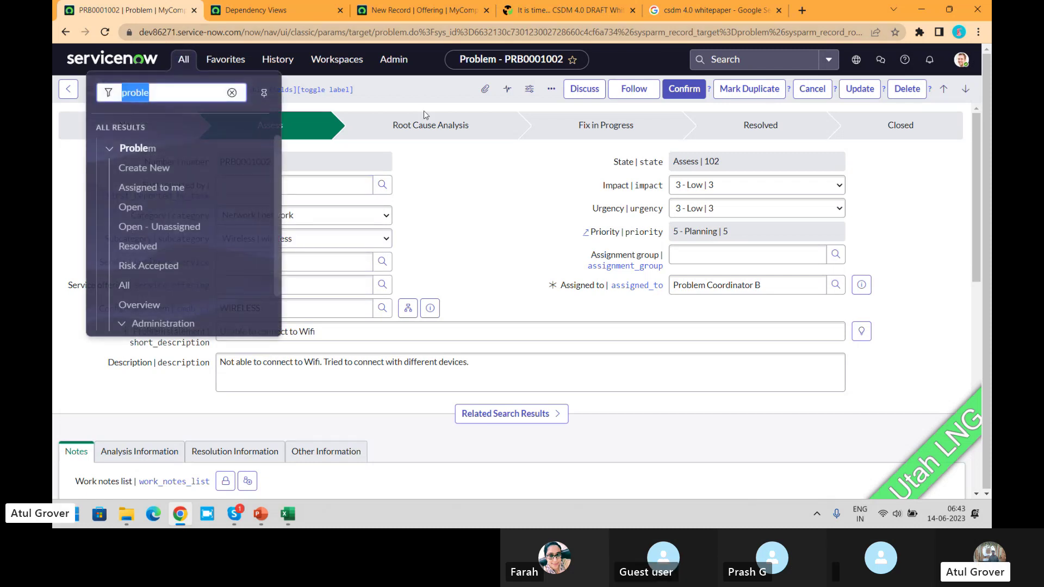
pyautogui.click(405, 95)
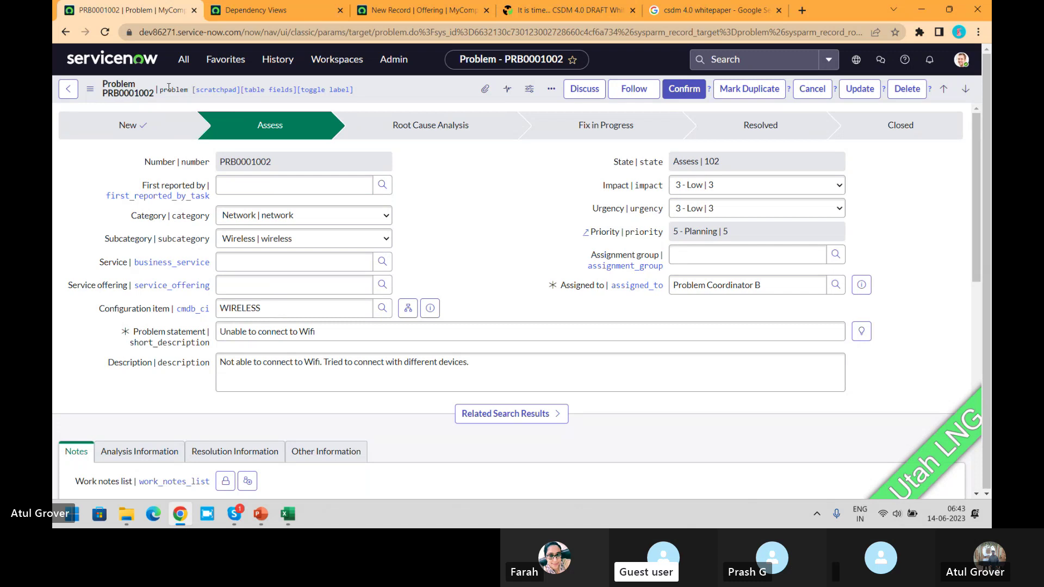
pyautogui.click(179, 61)
pyautogui.write('plugins')
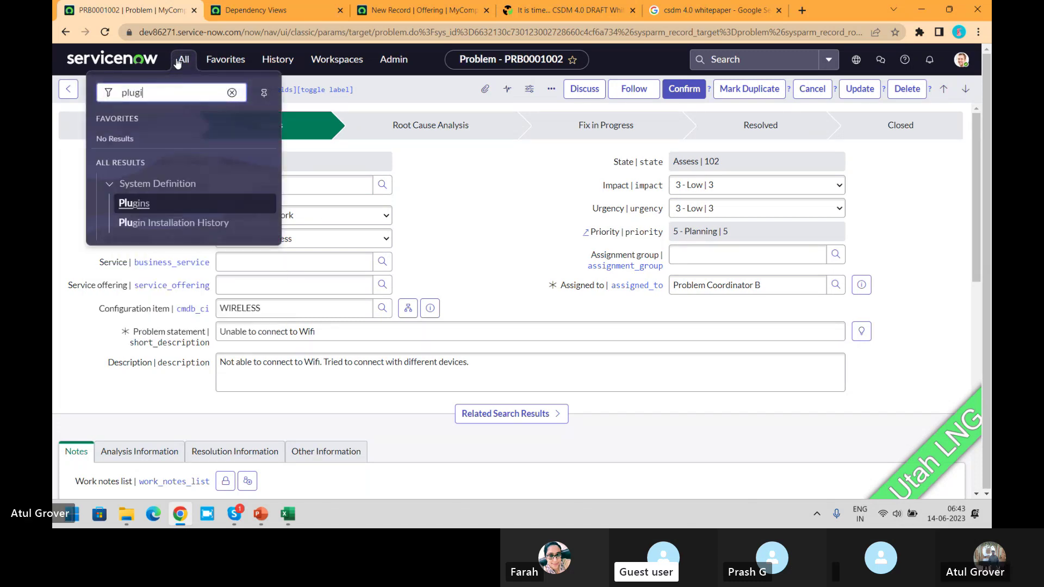
pyautogui.click(136, 205)
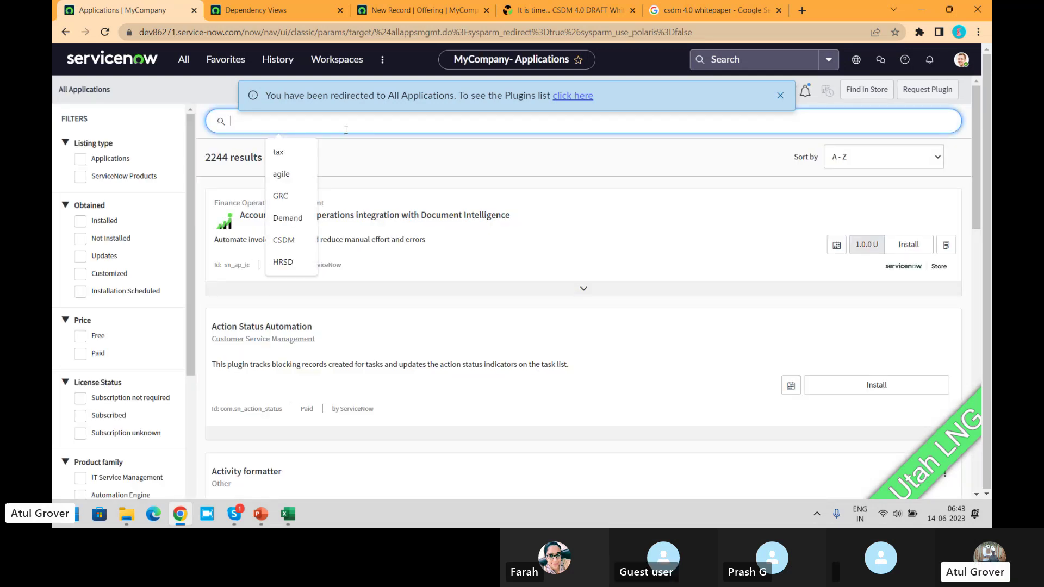
pyautogui.write('CSDm')
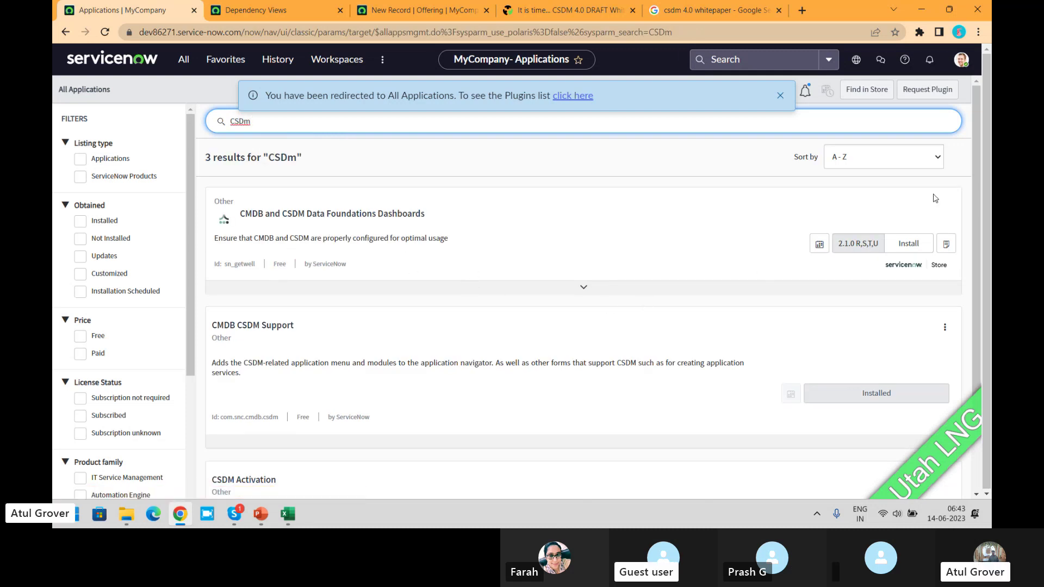
pyautogui.scroll(-1, 977, 204)
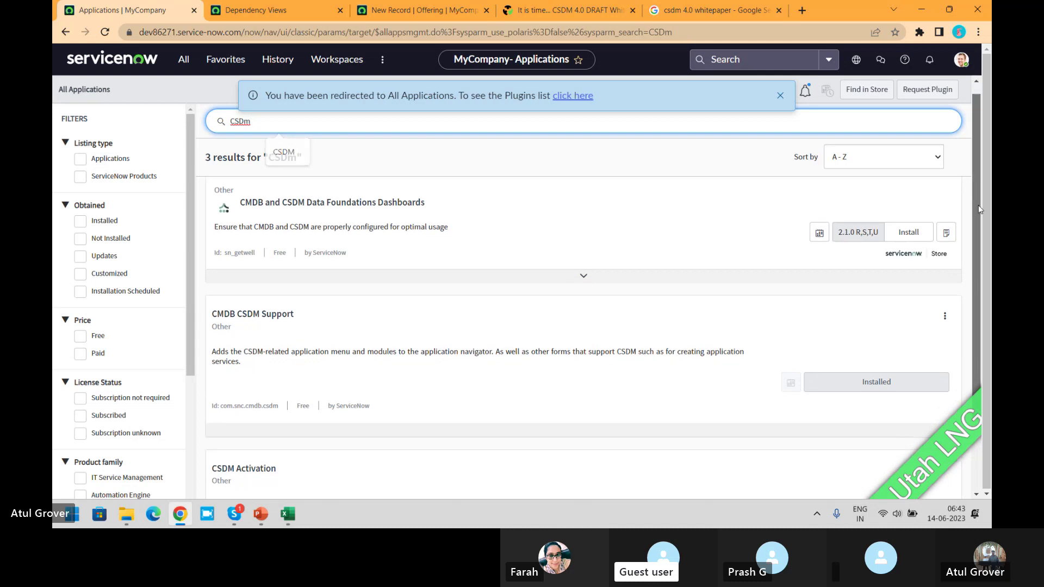
pyautogui.scroll(-2, 978, 208)
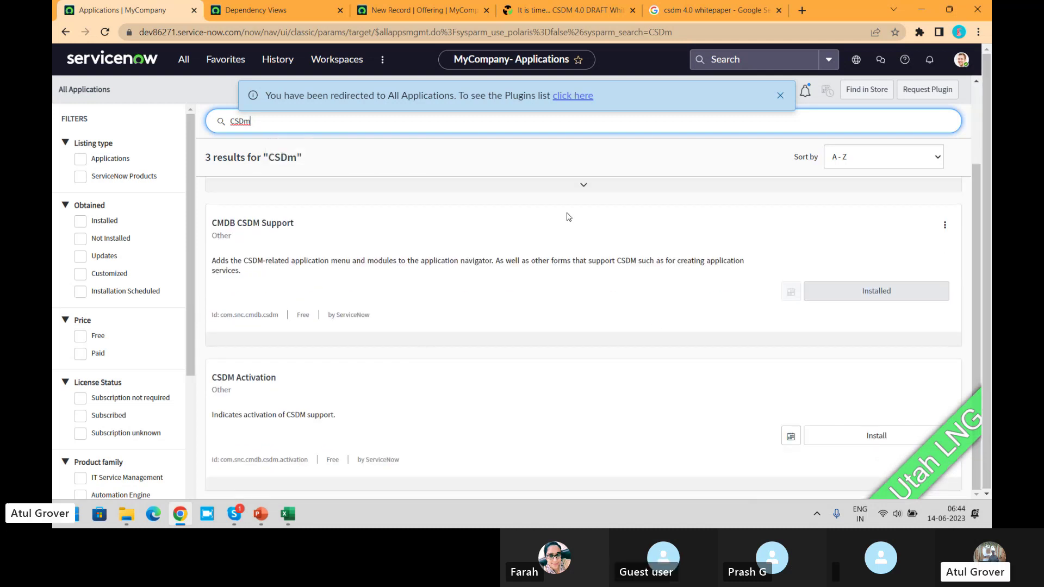
# Search all applications for "change mana" to look up the Change Management plugins
pyautogui.doubleClick(249, 120)
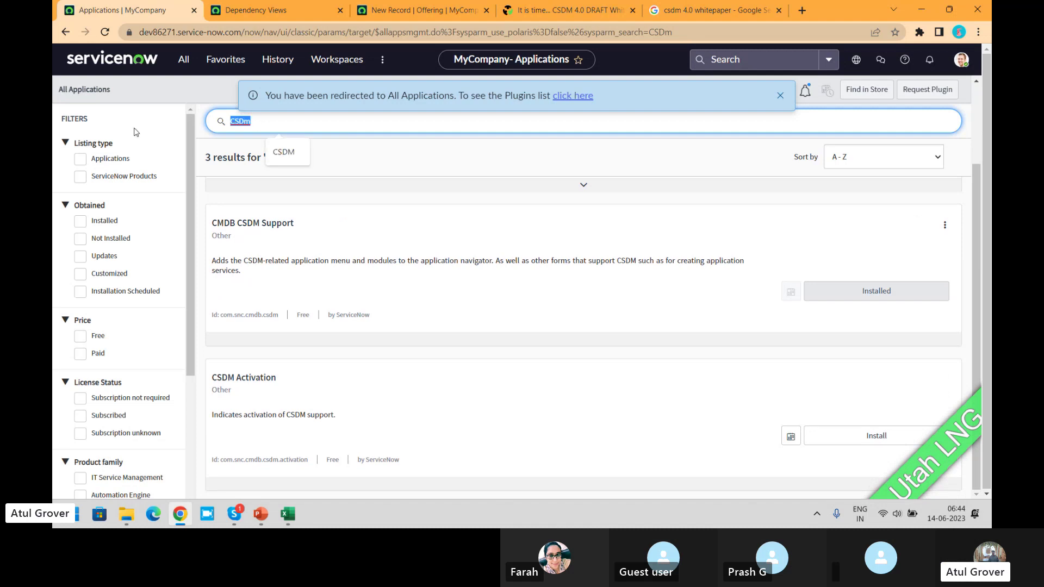
pyautogui.write('change')
pyautogui.press('Return')
pyautogui.write('ma')
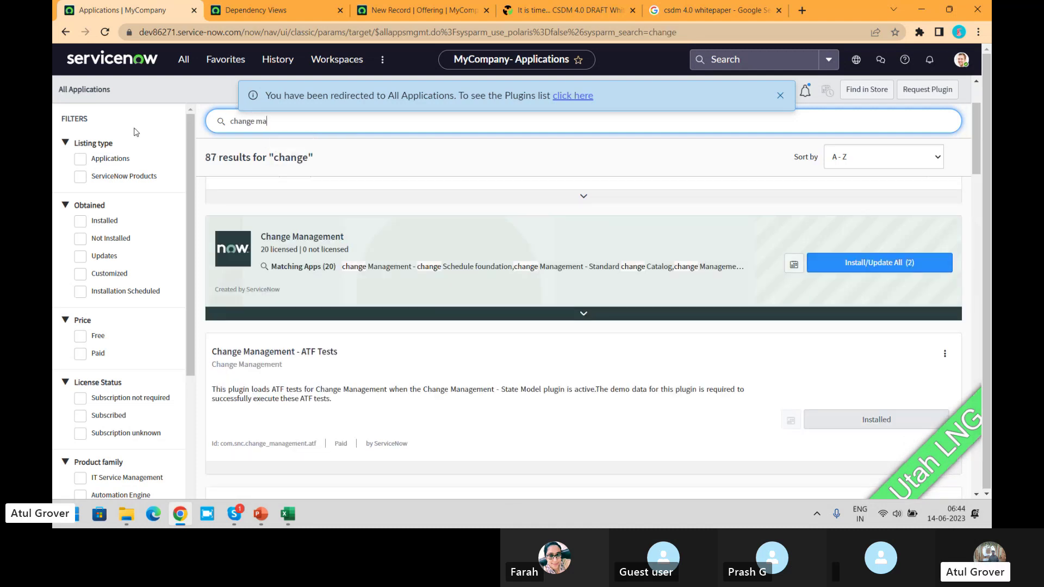
pyautogui.write('na')
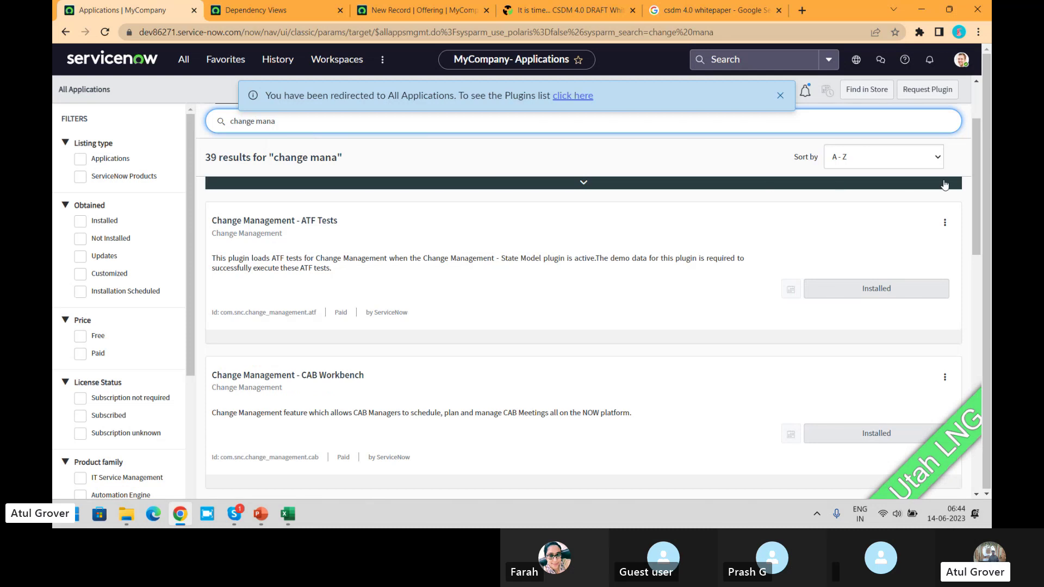
# Shorten the all-applications search to "change ma" and look over the Change Management product entry and its matching plugins
pyautogui.press('BackSpace')
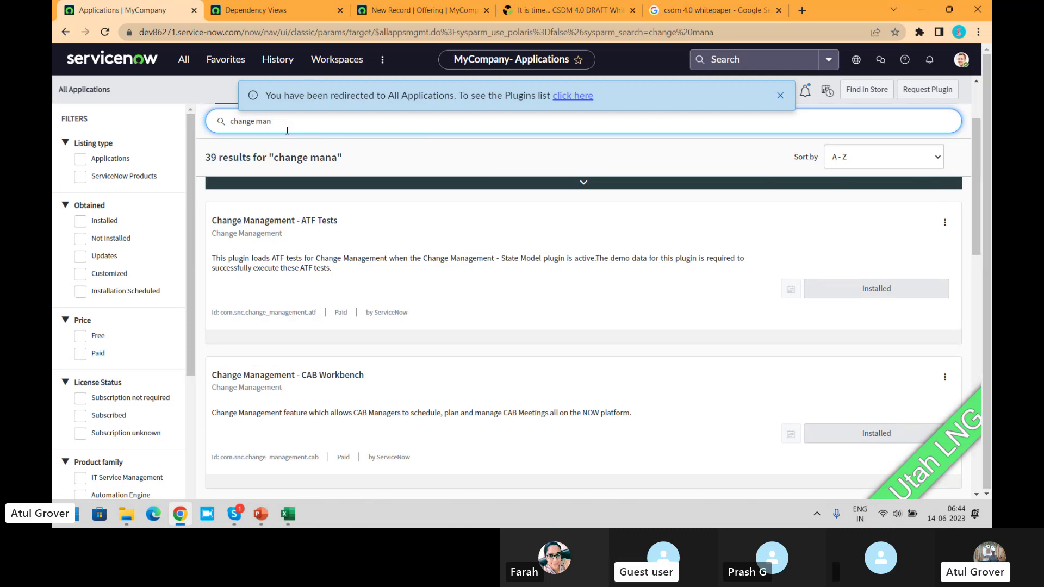
pyautogui.press('BackSpace')
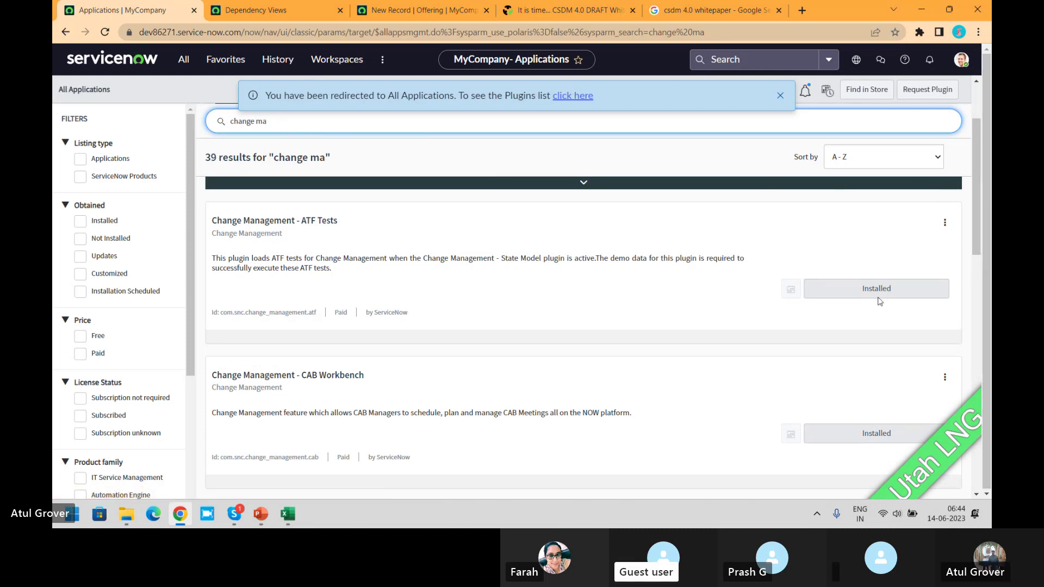
pyautogui.moveTo(974, 187); pyautogui.dragTo(976, 139)
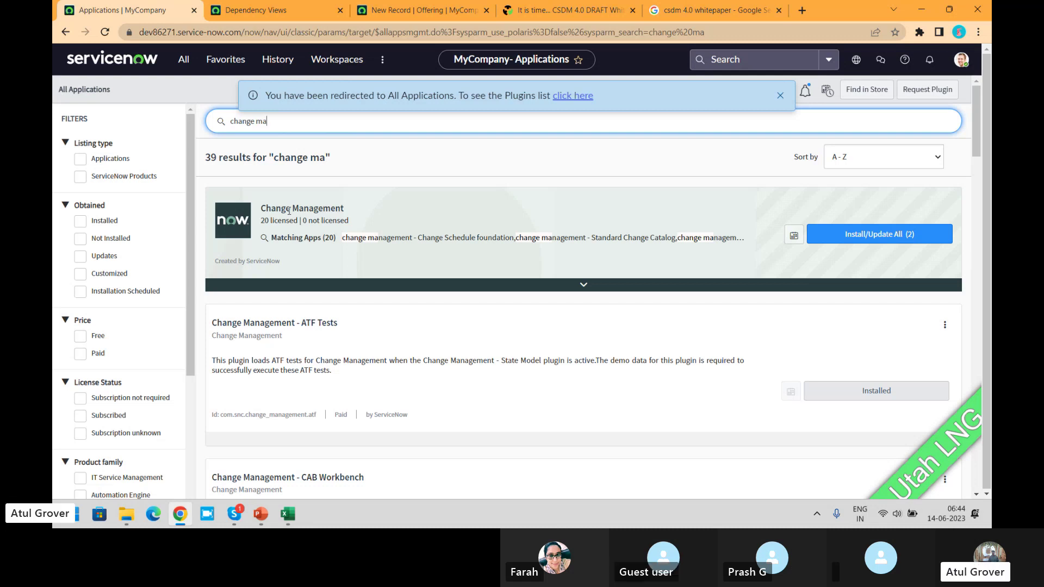
# Switch to Skype to check the group call, and return to Chrome to view the CSDM 4.0 Draft V2.pdf preview
pyautogui.click(242, 519)
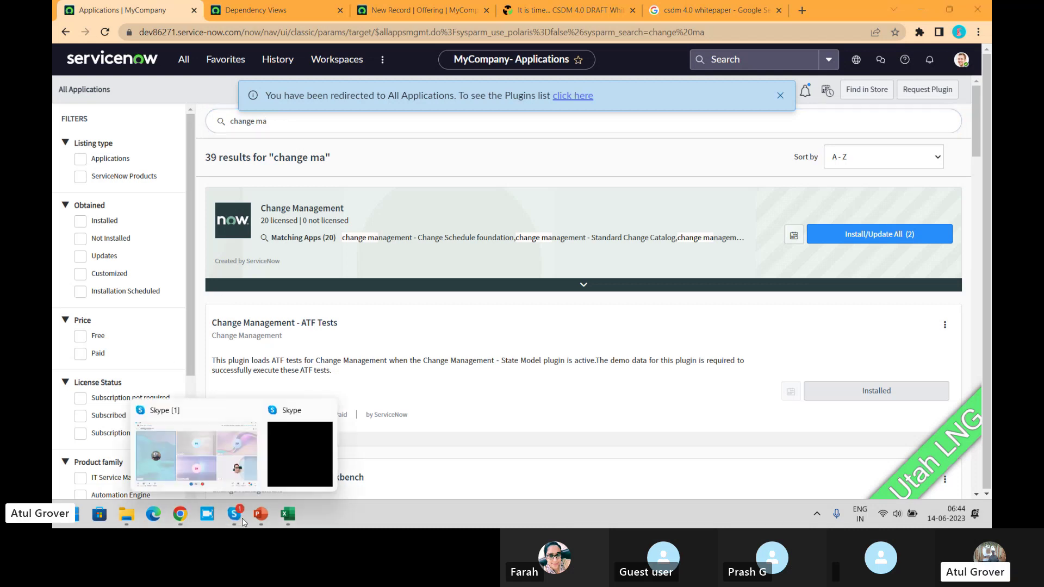
pyautogui.click(195, 451)
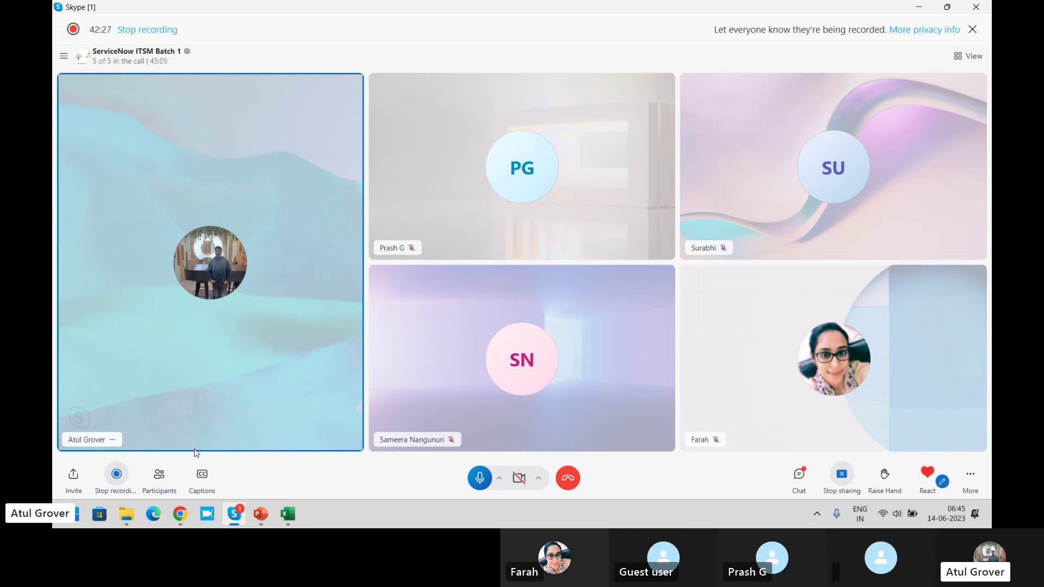
pyautogui.click(180, 514)
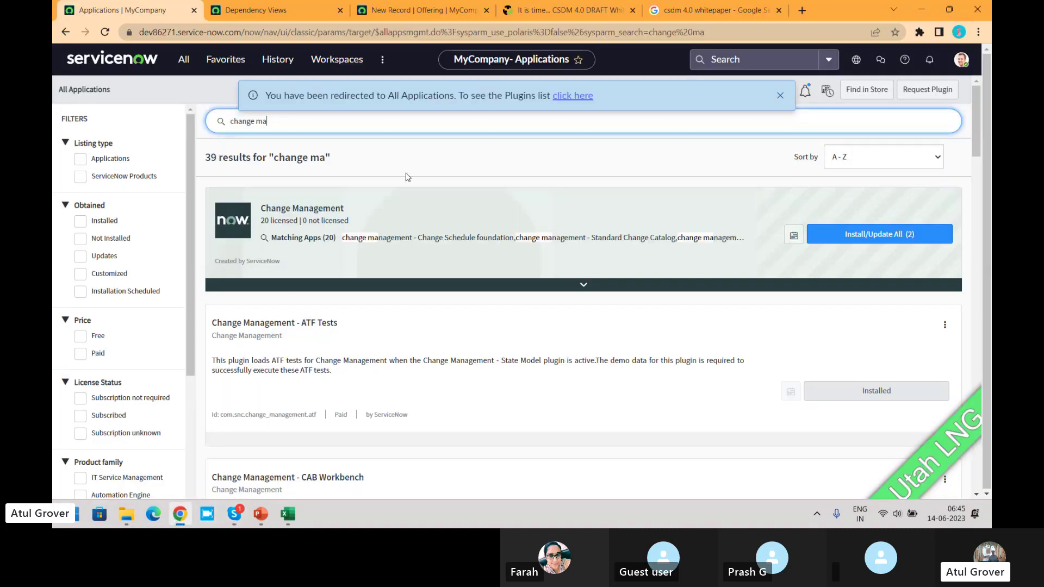
pyautogui.click(566, 9)
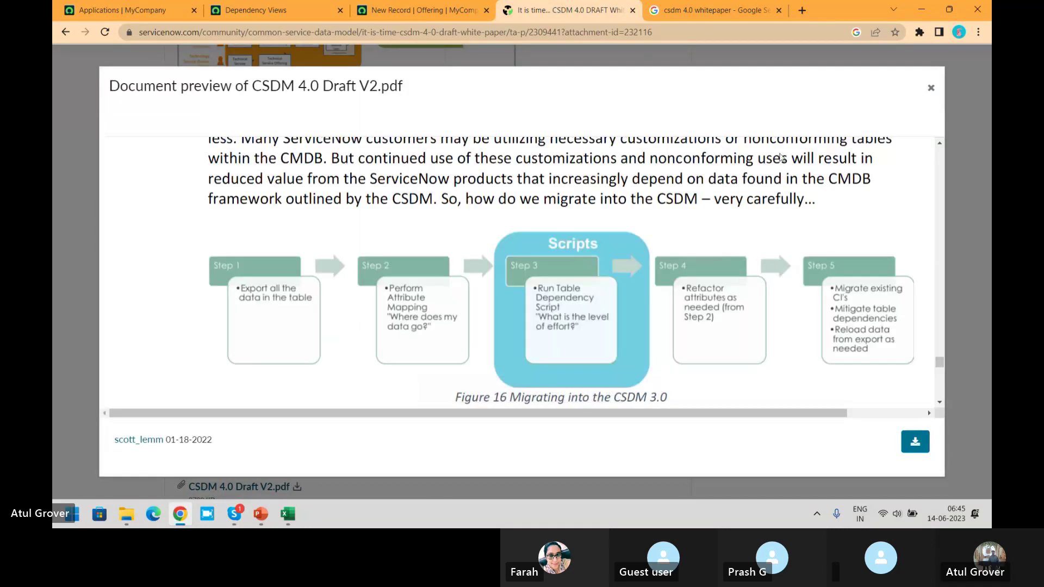